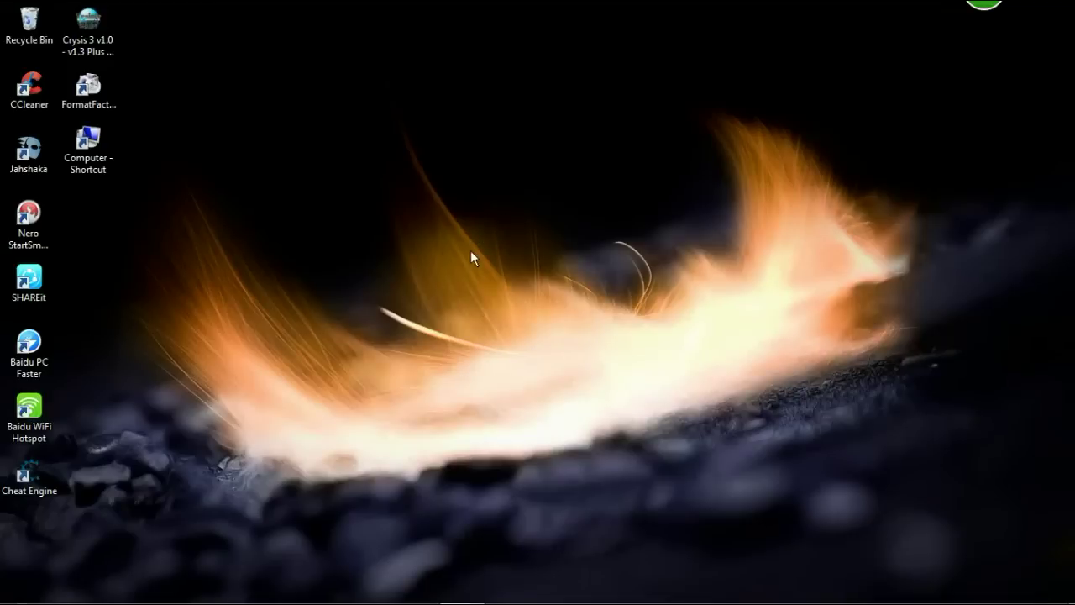
- Open Device Manager from the computer's system properties and expand the network adapters category
{"action": "double_click", "coordinate": [99, 162]}
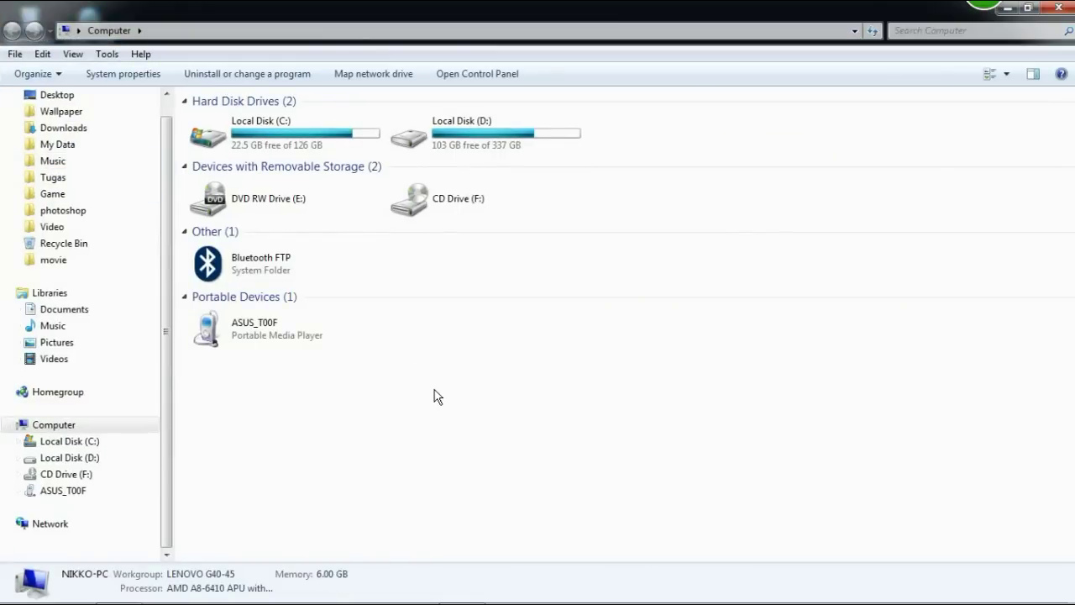
{"action": "right_click", "coordinate": [436, 395]}
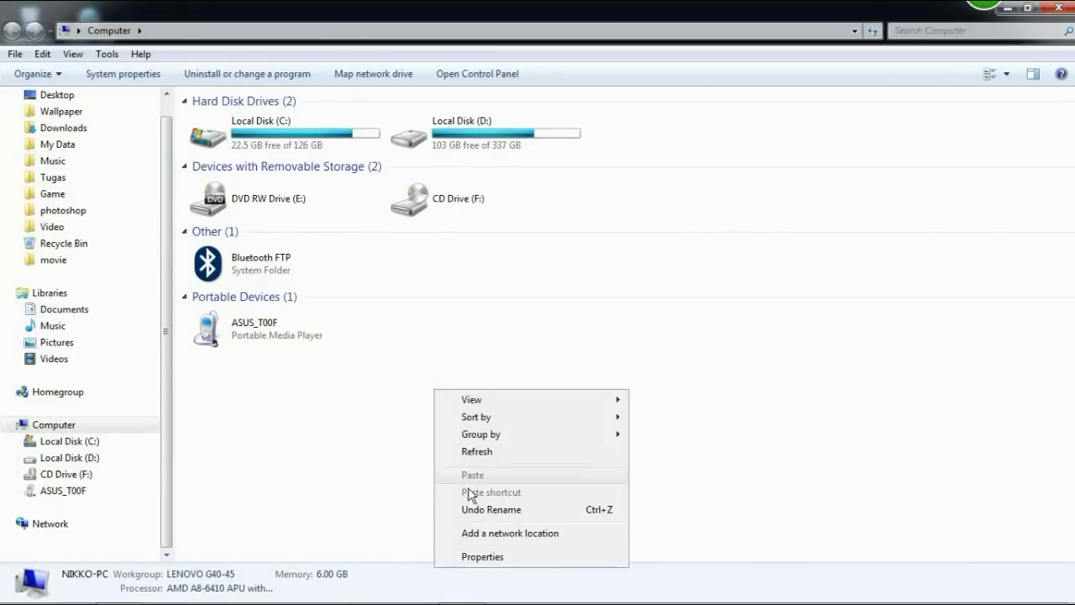
{"action": "left_click", "coordinate": [477, 558]}
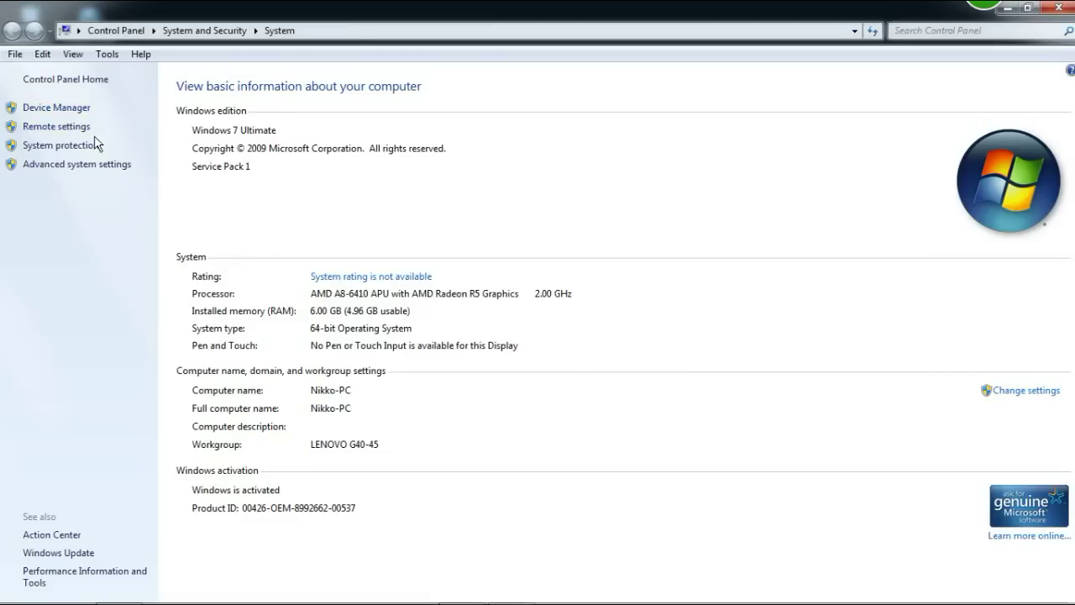
{"action": "left_click", "coordinate": [66, 110]}
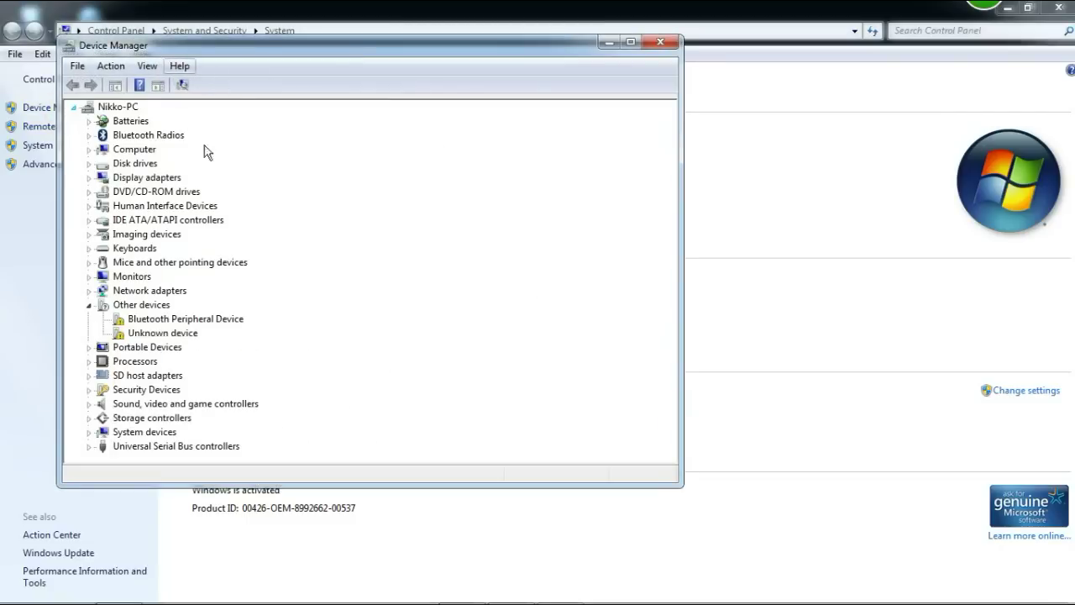
{"action": "left_click_drag", "start_coordinate": [245, 52], "coordinate": [271, 48]}
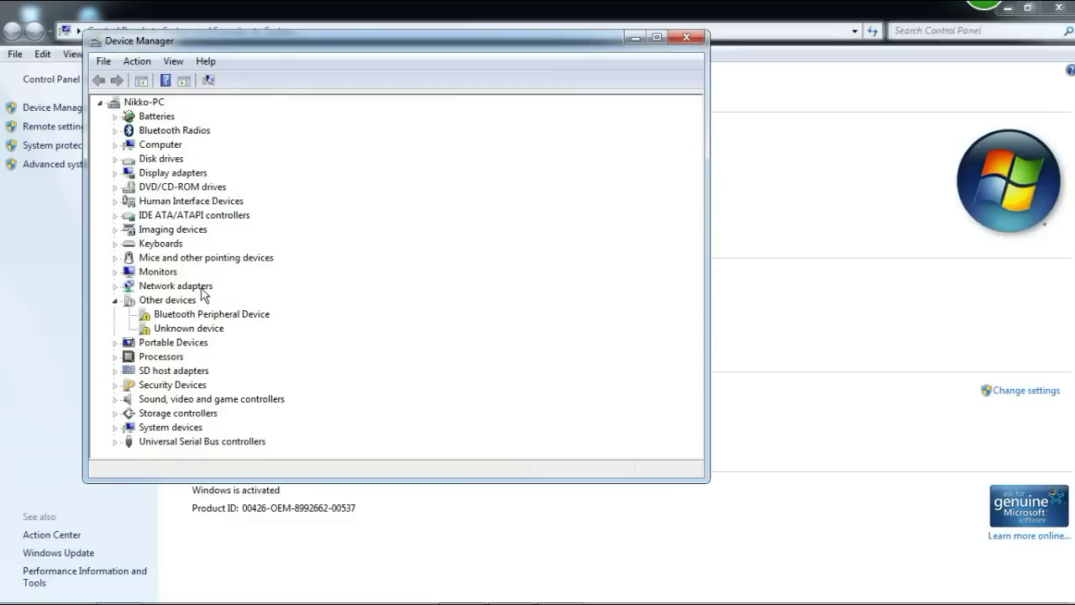
{"action": "double_click", "coordinate": [157, 287]}
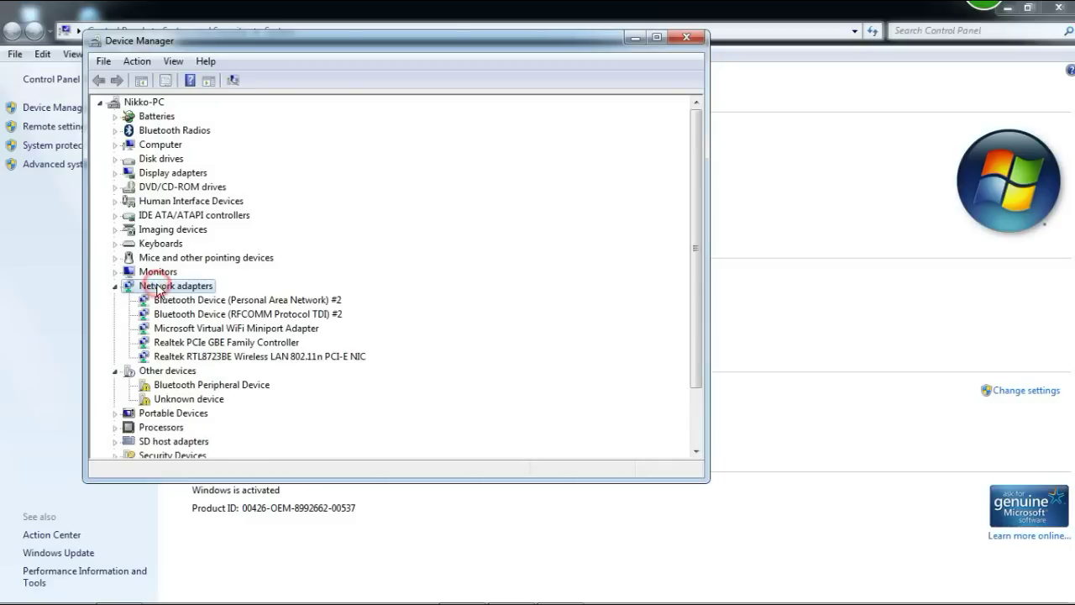
- Update the Microsoft Virtual WiFi Miniport Adapter driver manually, picking the compatible Microsoft driver from those already on the computer
{"action": "left_click", "coordinate": [178, 329]}
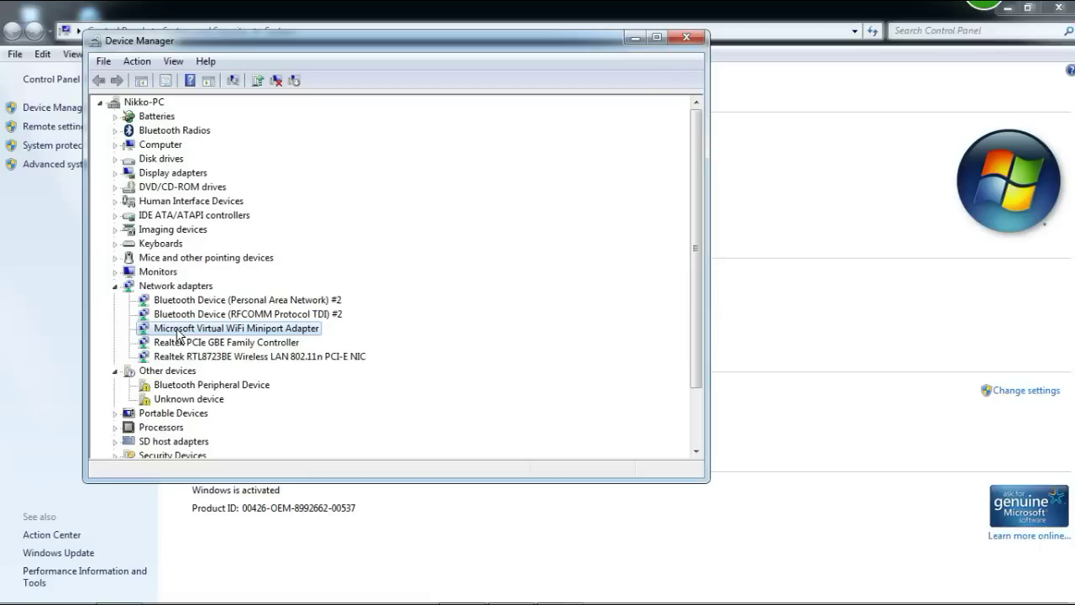
{"action": "right_click", "coordinate": [177, 333]}
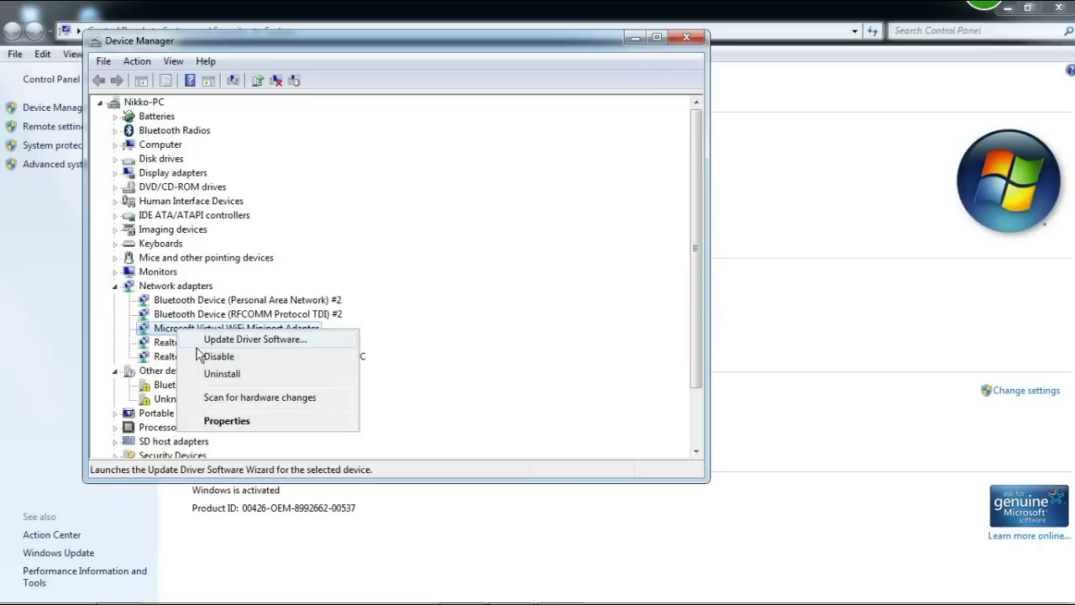
{"action": "left_click", "coordinate": [241, 341]}
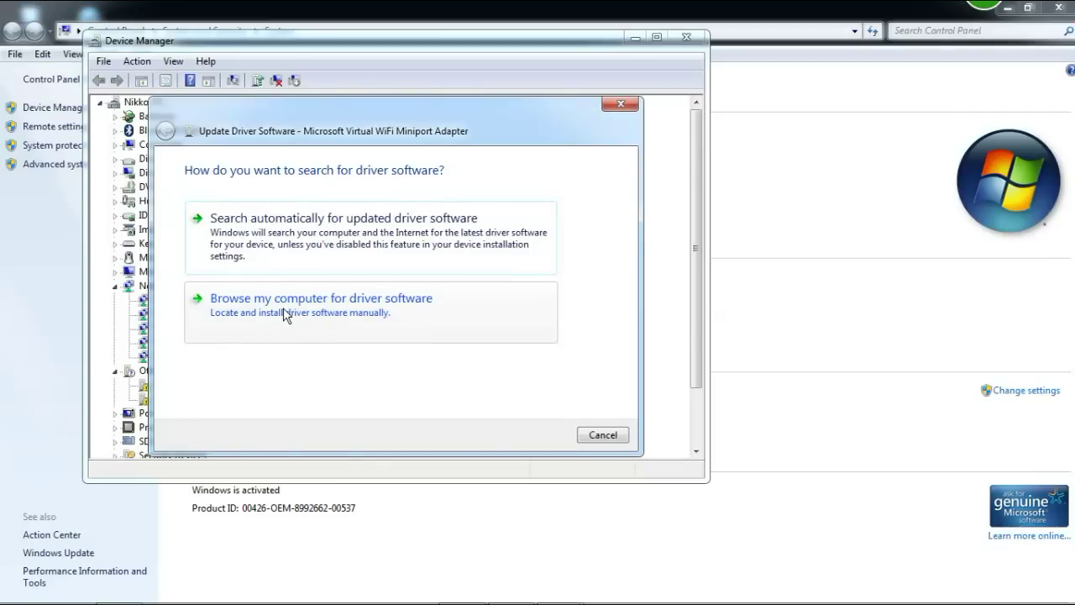
{"action": "left_click", "coordinate": [283, 308]}
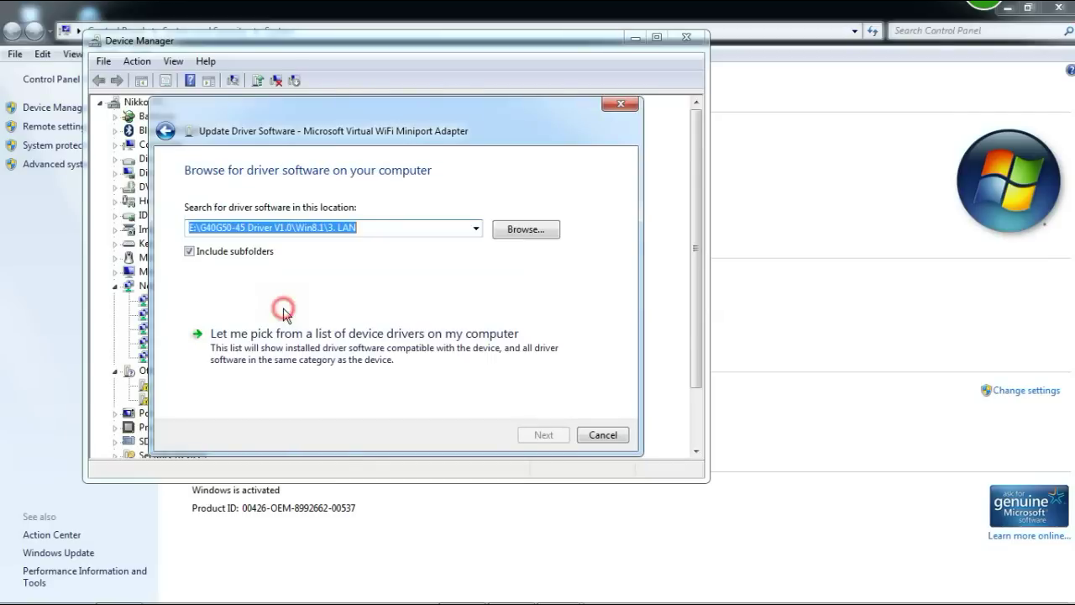
{"action": "left_click", "coordinate": [242, 344]}
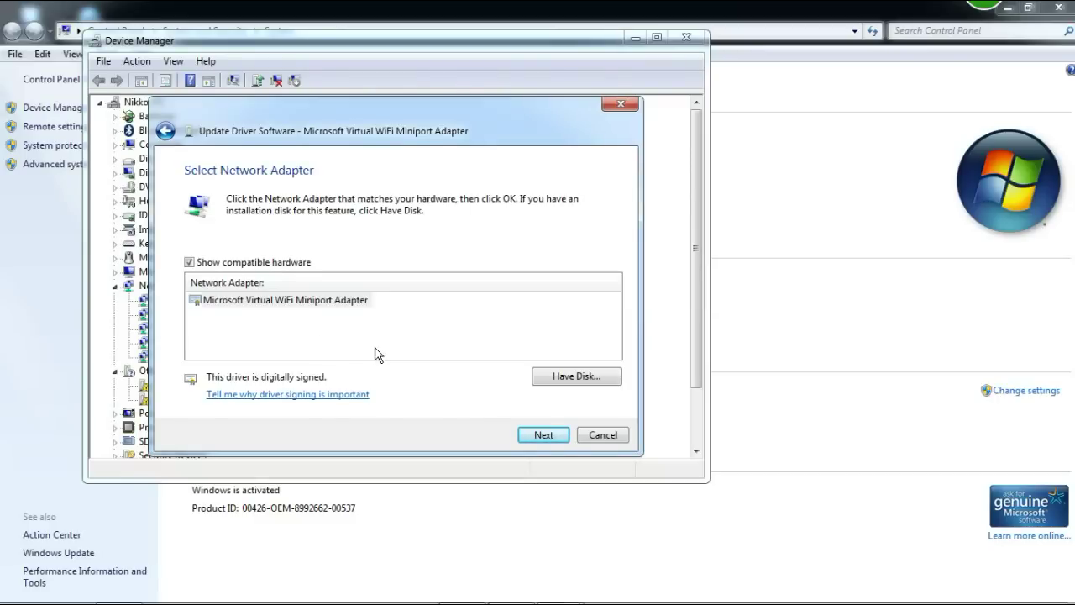
{"action": "left_click", "coordinate": [345, 301]}
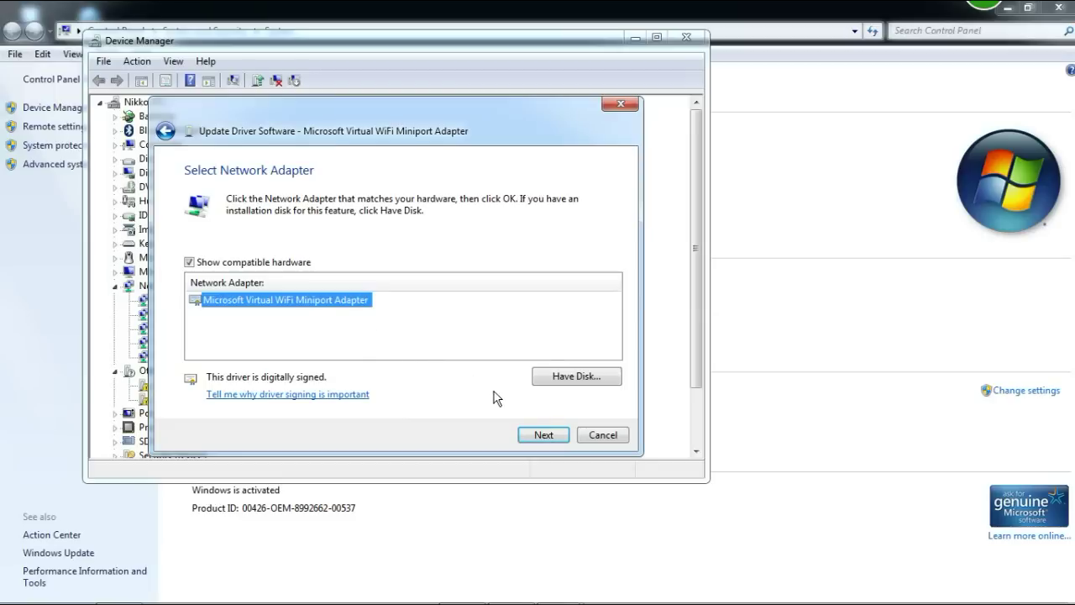
{"action": "left_click", "coordinate": [538, 434]}
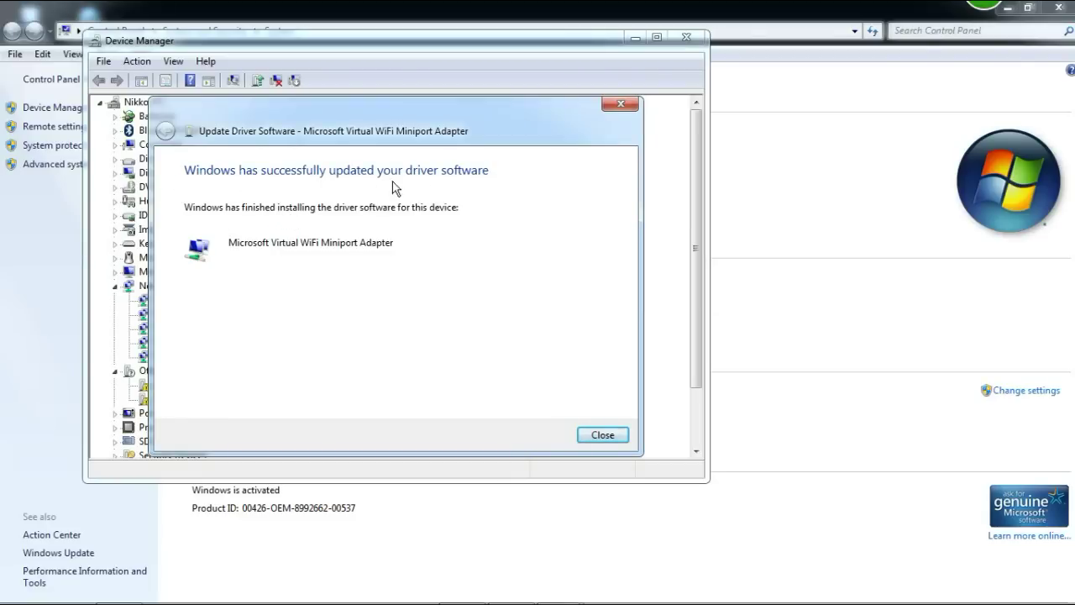
{"action": "left_click", "coordinate": [599, 434]}
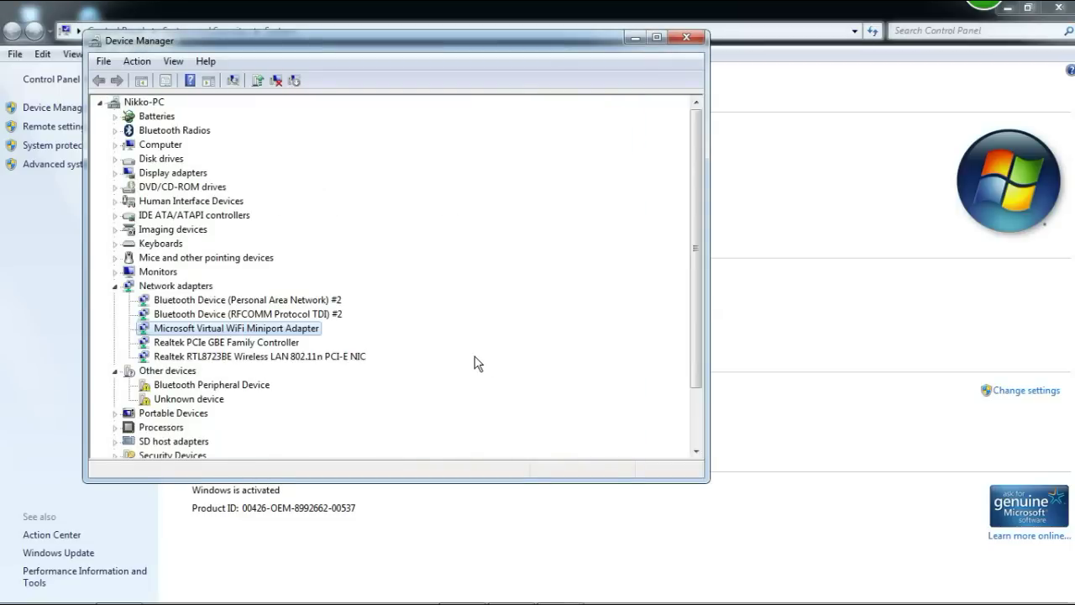
- Update the Realtek PCIe GBE Family Controller driver from the computer's driver list, using the last-listed version 7.90.826.2014 [8/26/2014]
{"action": "left_click", "coordinate": [246, 344]}
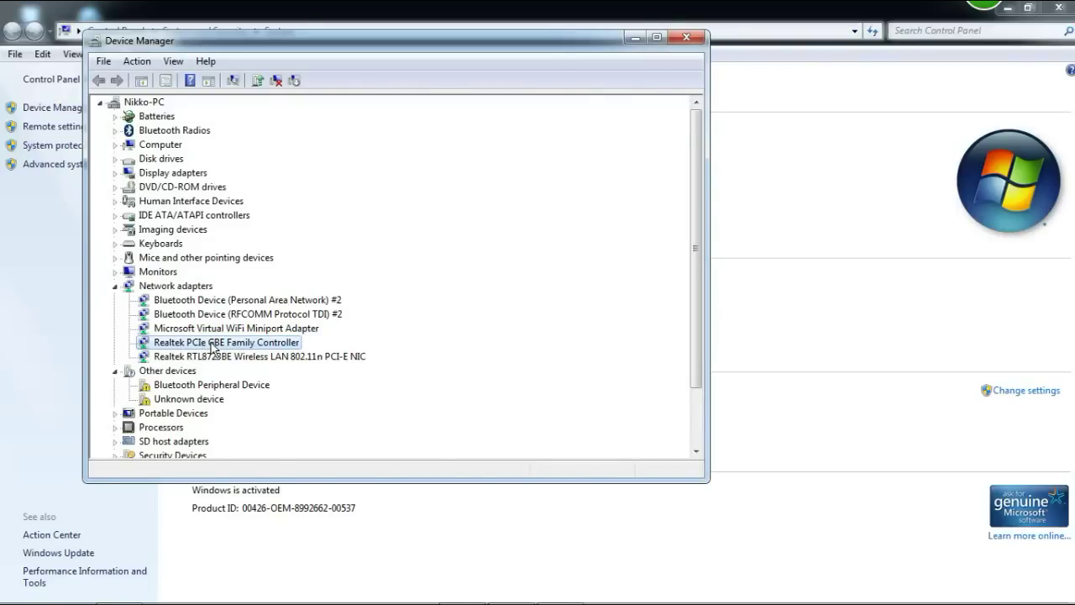
{"action": "right_click", "coordinate": [176, 347]}
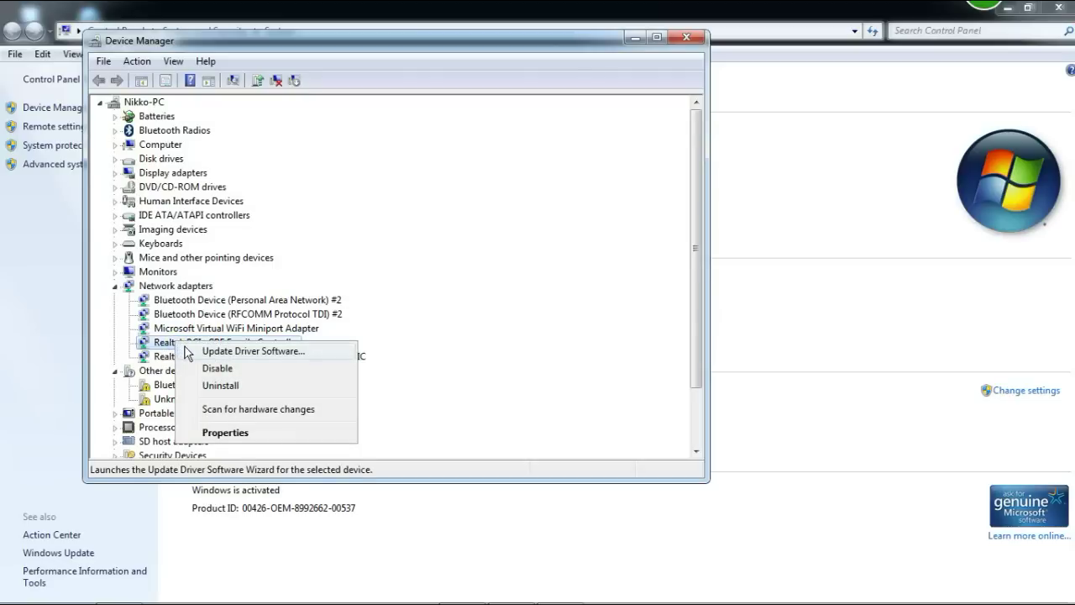
{"action": "left_click", "coordinate": [206, 351]}
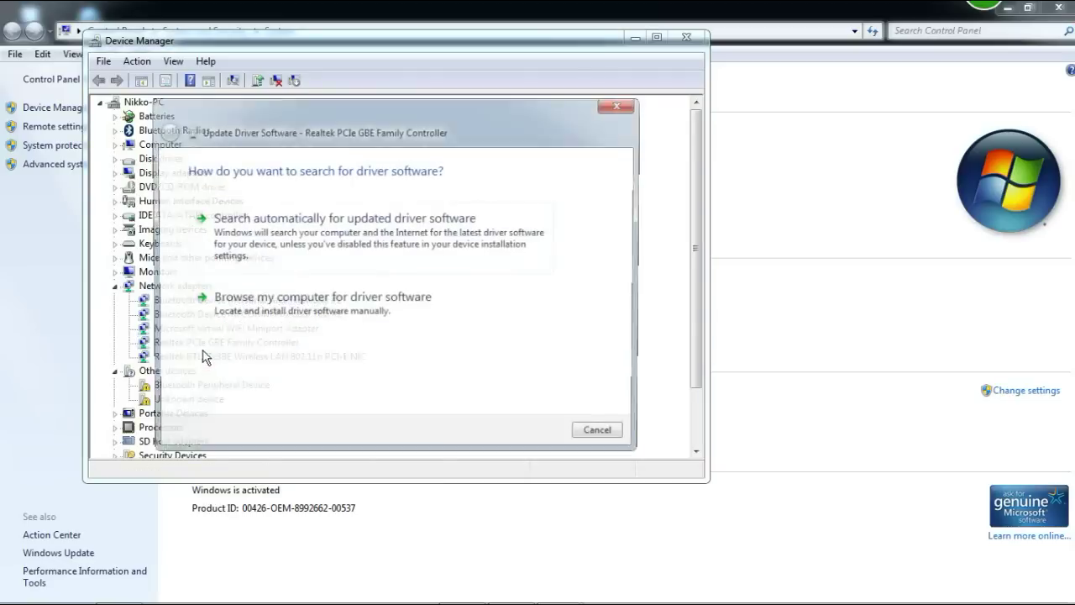
{"action": "left_click", "coordinate": [275, 323]}
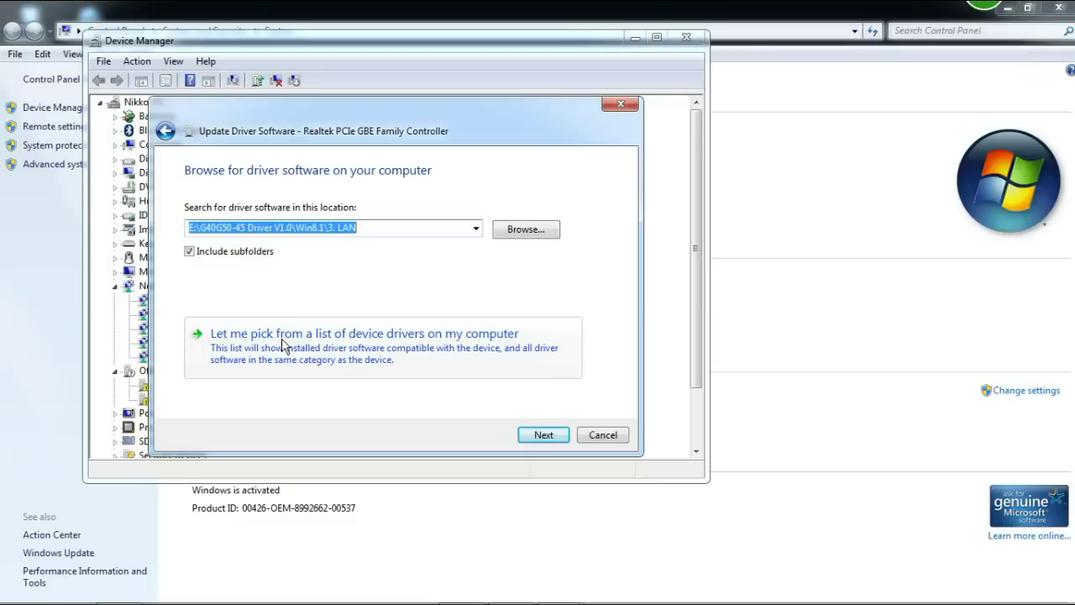
{"action": "left_click", "coordinate": [283, 345]}
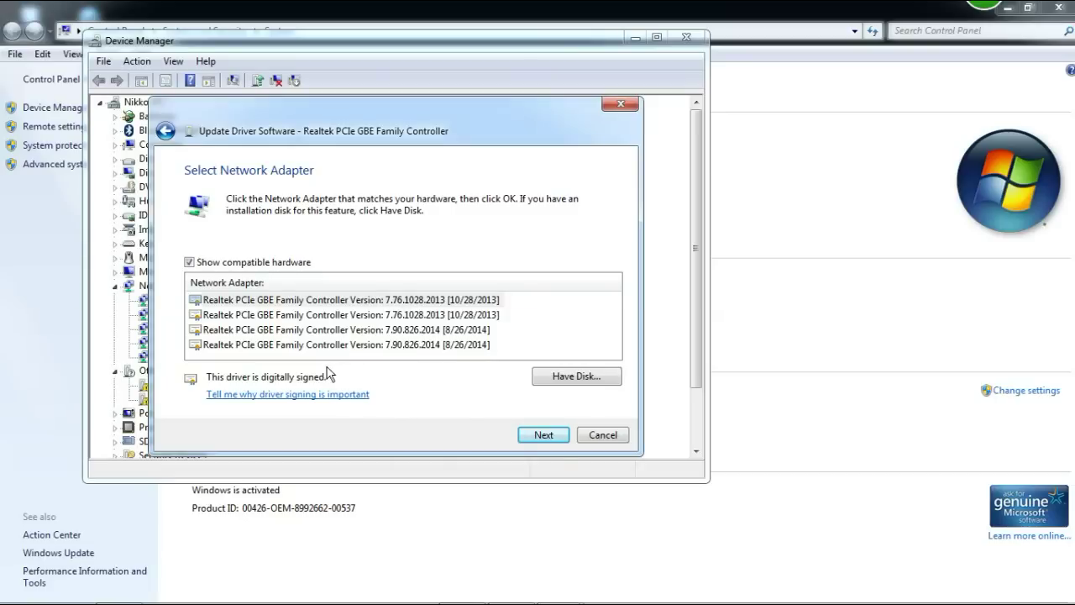
{"action": "left_click", "coordinate": [382, 345]}
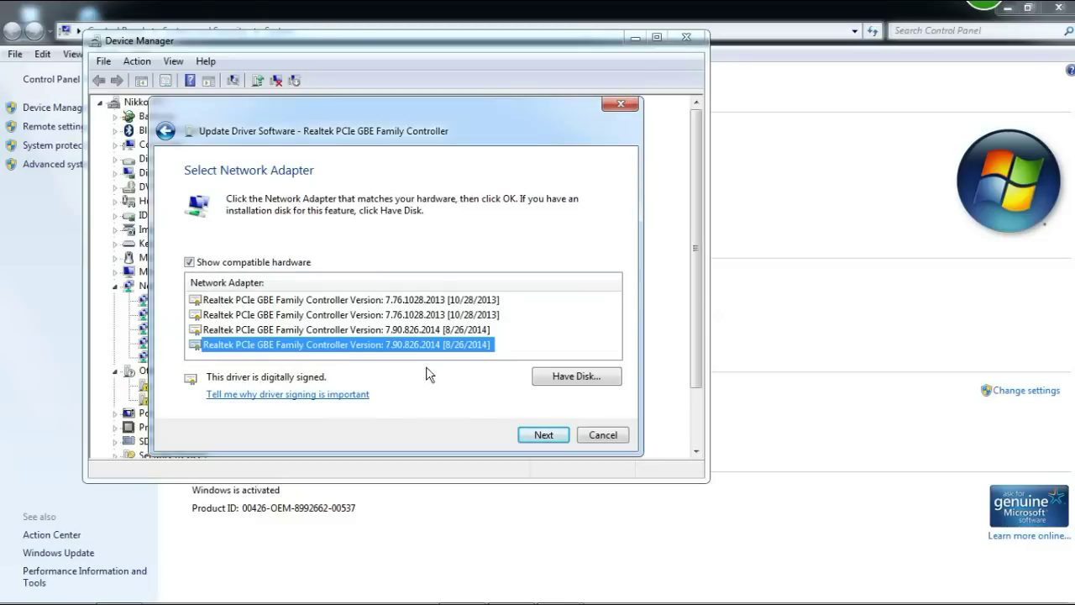
{"action": "left_click", "coordinate": [542, 435]}
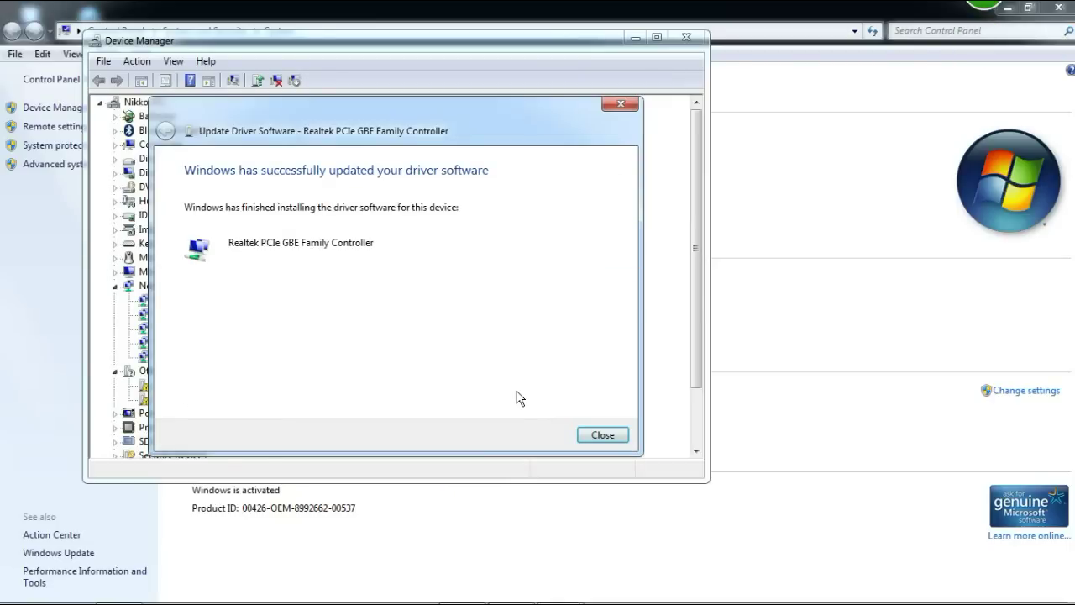
{"action": "left_click", "coordinate": [588, 434]}
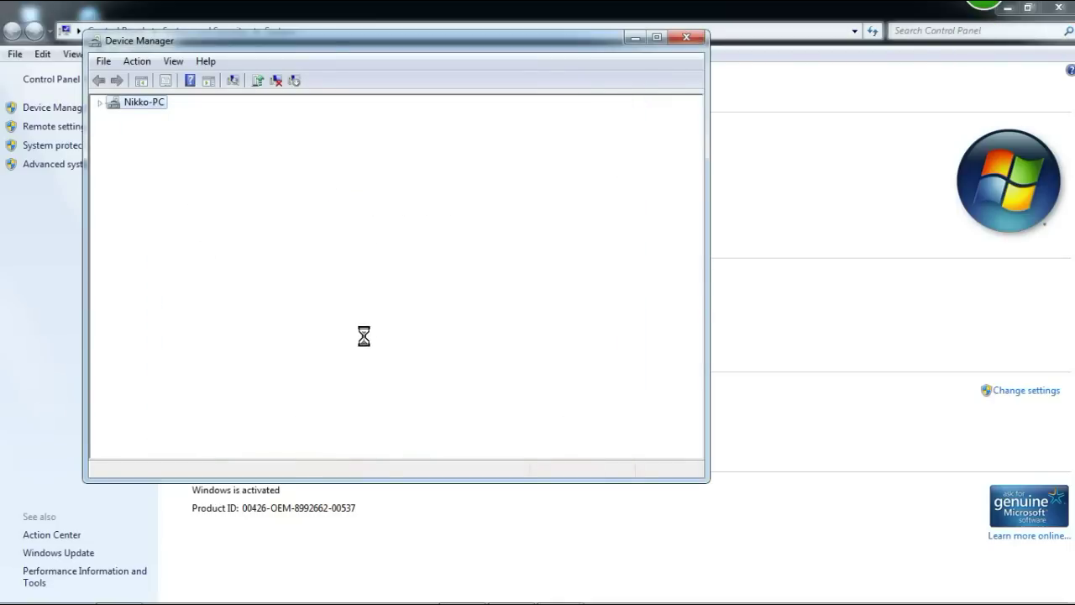
- Update the Realtek RTL8723BE Wireless LAN 802.11n PCI-E NIC driver manually, picking the matching compatible driver already on the computer
{"action": "left_click", "coordinate": [237, 357]}
{"action": "right_click", "coordinate": [237, 360]}
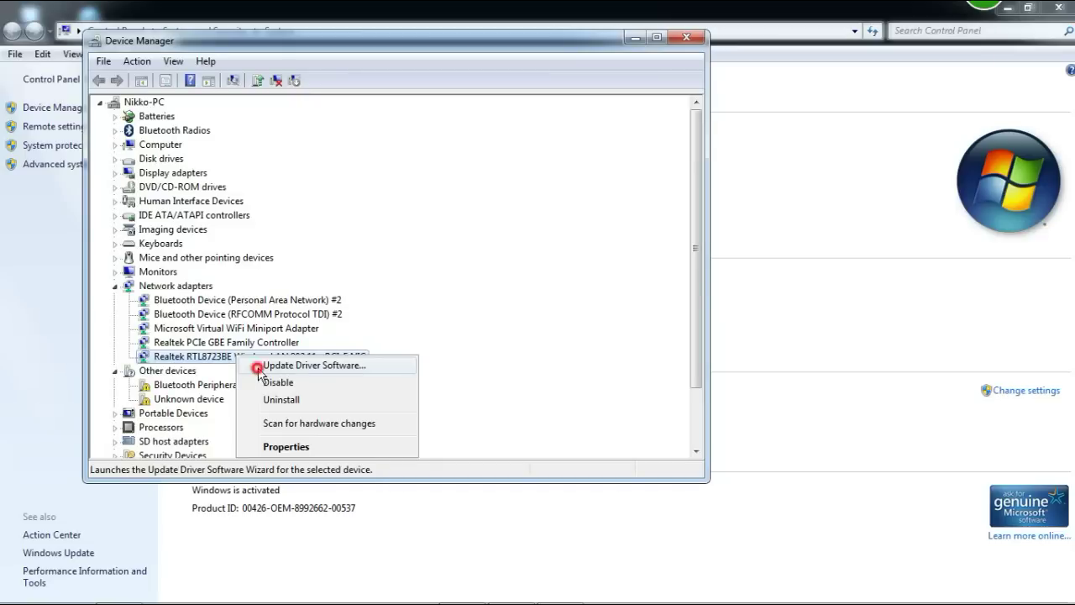
{"action": "left_click", "coordinate": [259, 369]}
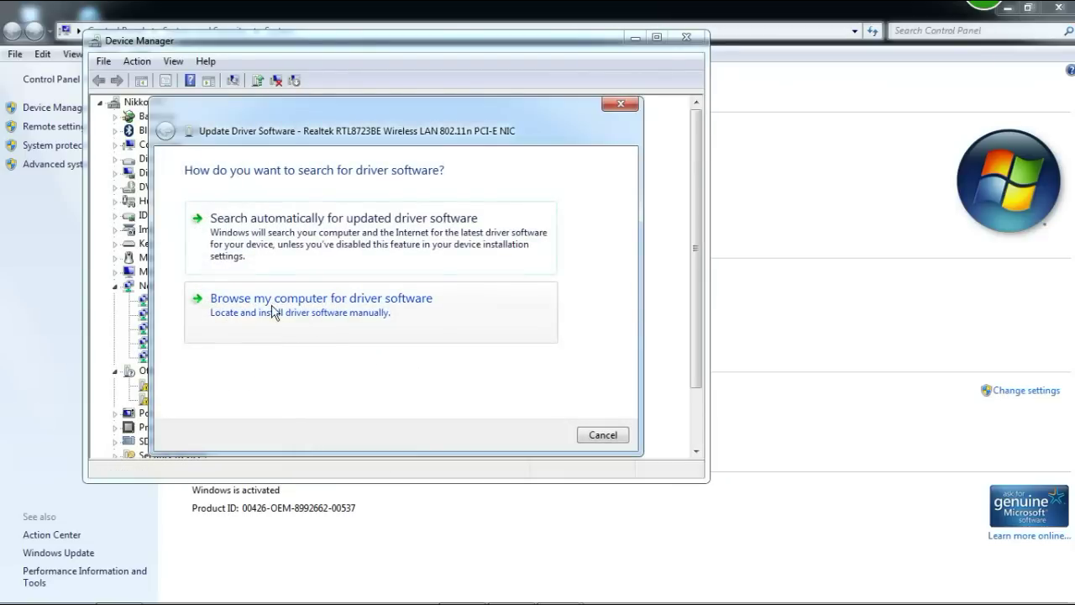
{"action": "left_click", "coordinate": [270, 311]}
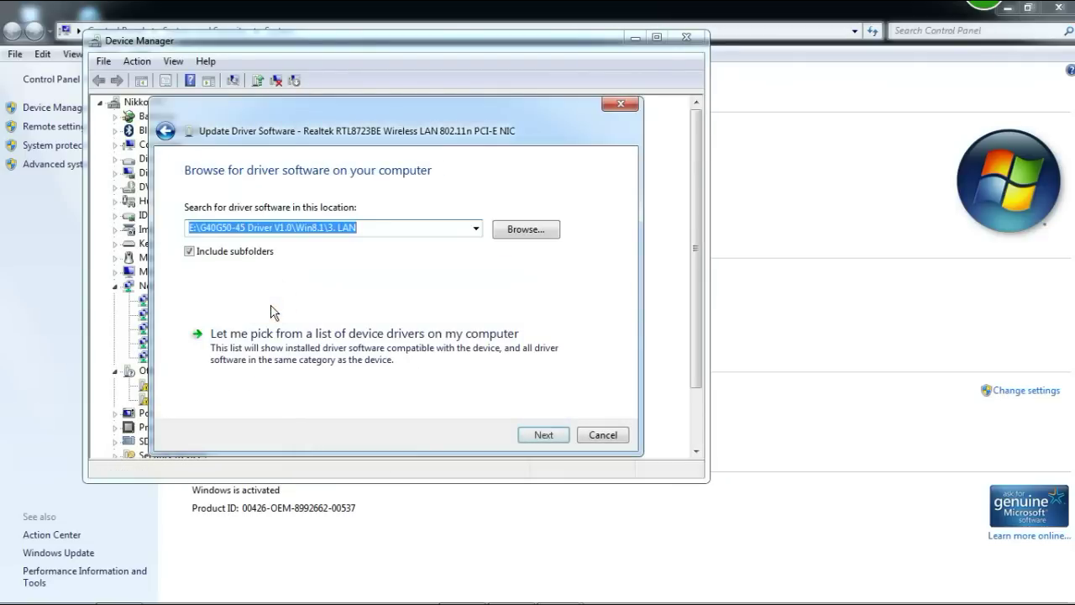
{"action": "left_click", "coordinate": [287, 348]}
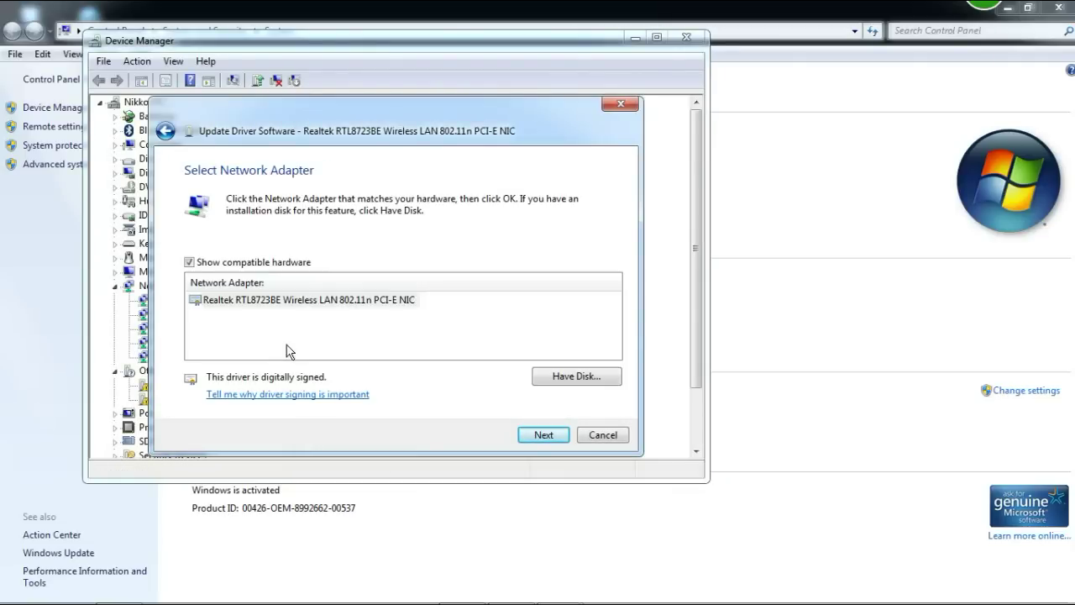
{"action": "left_click", "coordinate": [323, 300]}
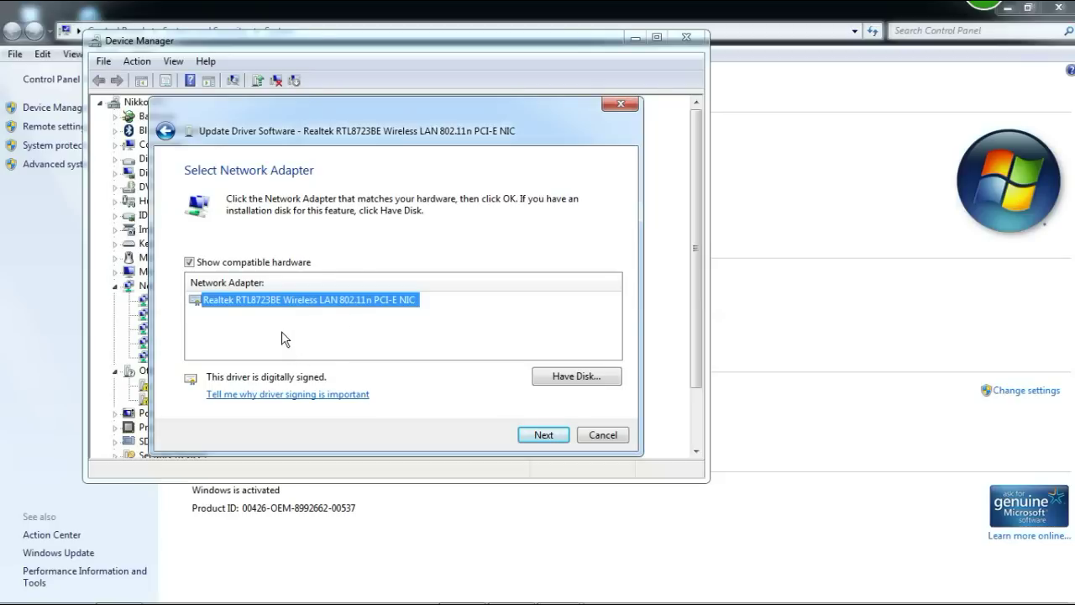
{"action": "left_click", "coordinate": [531, 435]}
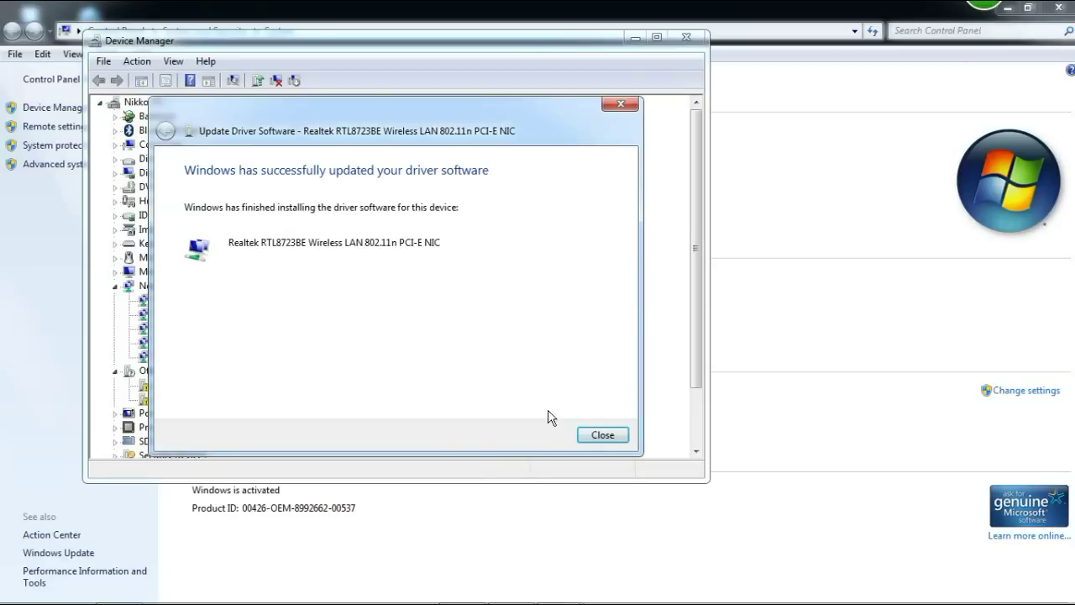
{"action": "left_click", "coordinate": [593, 435]}
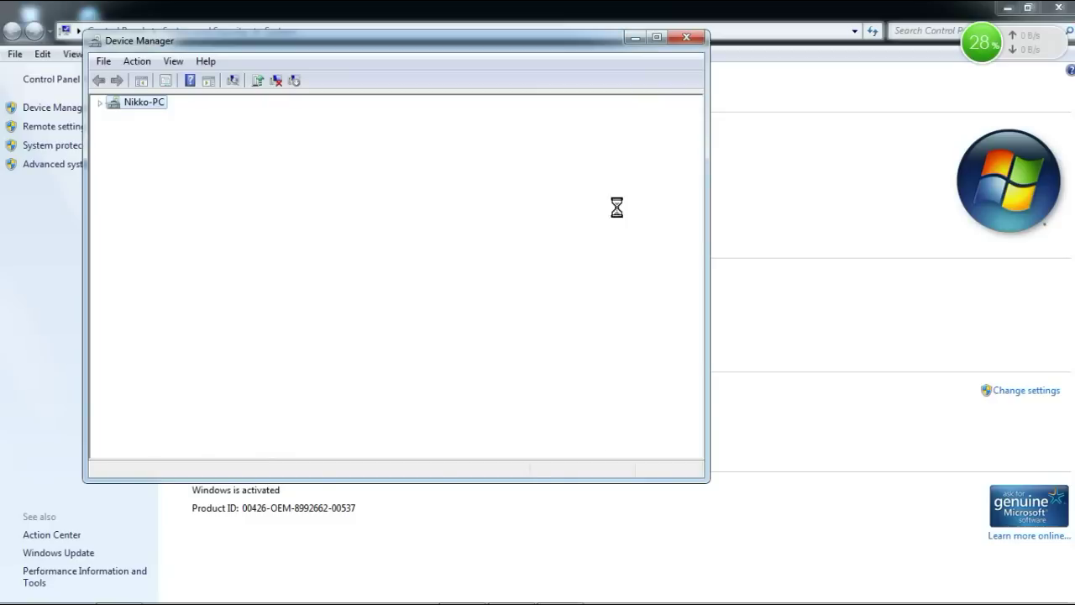
- Close Device Manager, the system information window and the Computer window to return to the desktop
{"action": "left_click", "coordinate": [686, 36]}
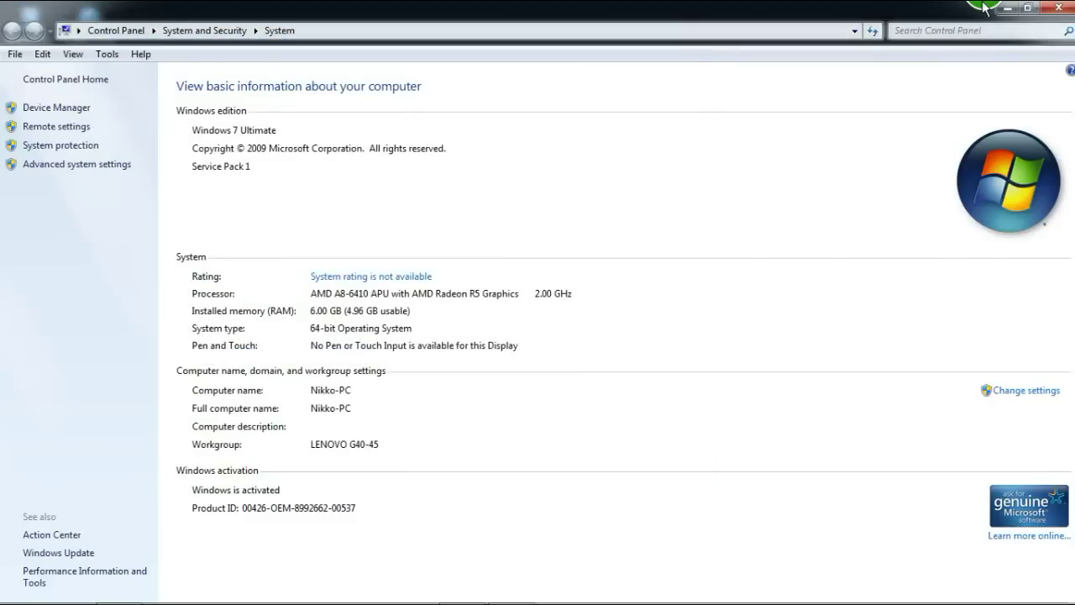
{"action": "left_click", "coordinate": [1059, 8]}
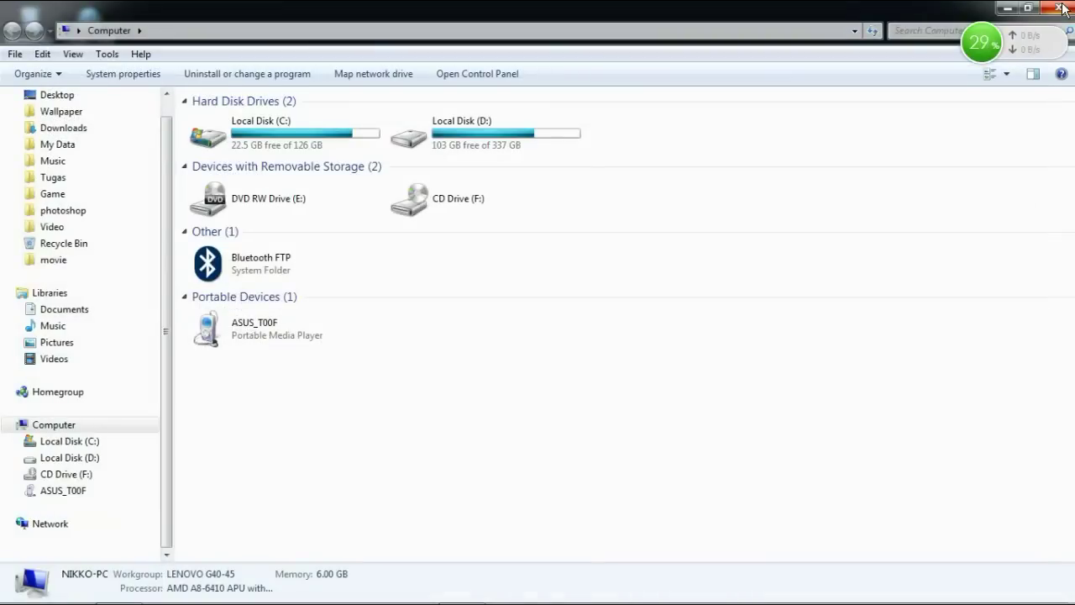
{"action": "left_click", "coordinate": [1060, 7]}
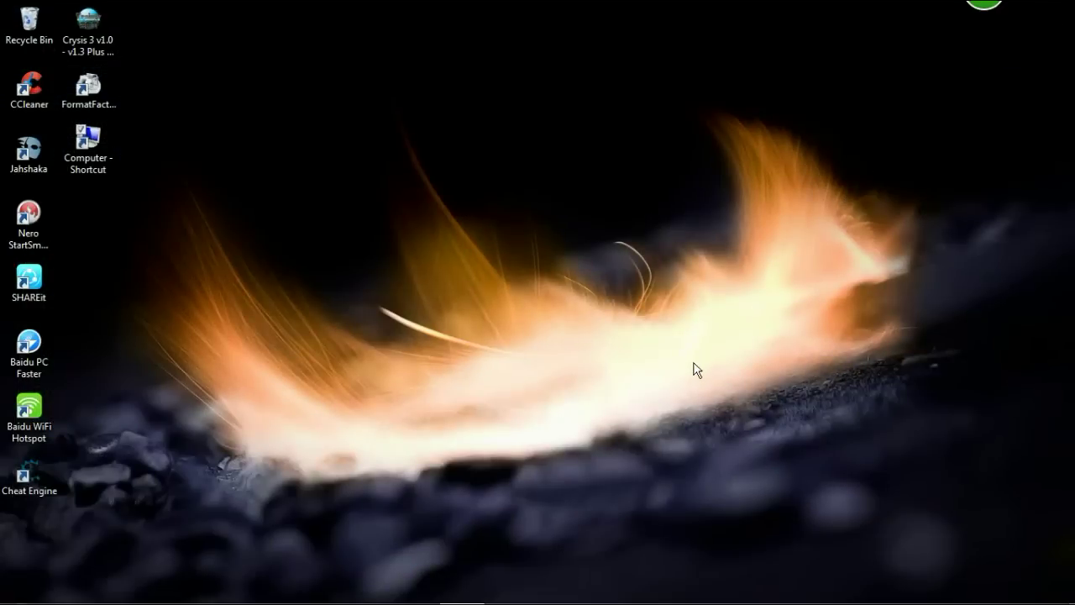